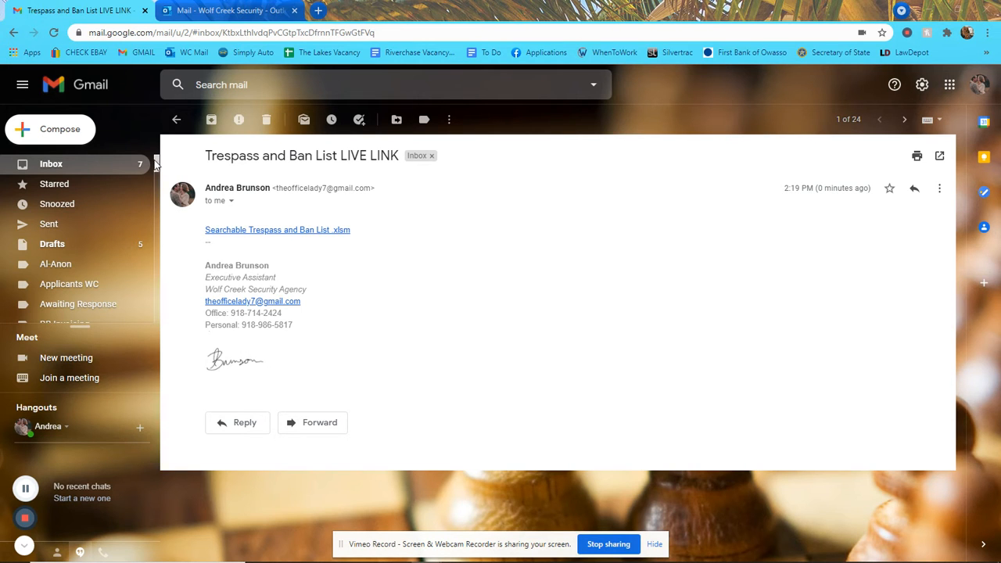
# Start a new label from the end of the expanded label list and enter "Live Links" as its name
pyautogui.scroll(-1, 158, 174)
pyautogui.moveTo(157, 173); pyautogui.dragTo(146, 316)
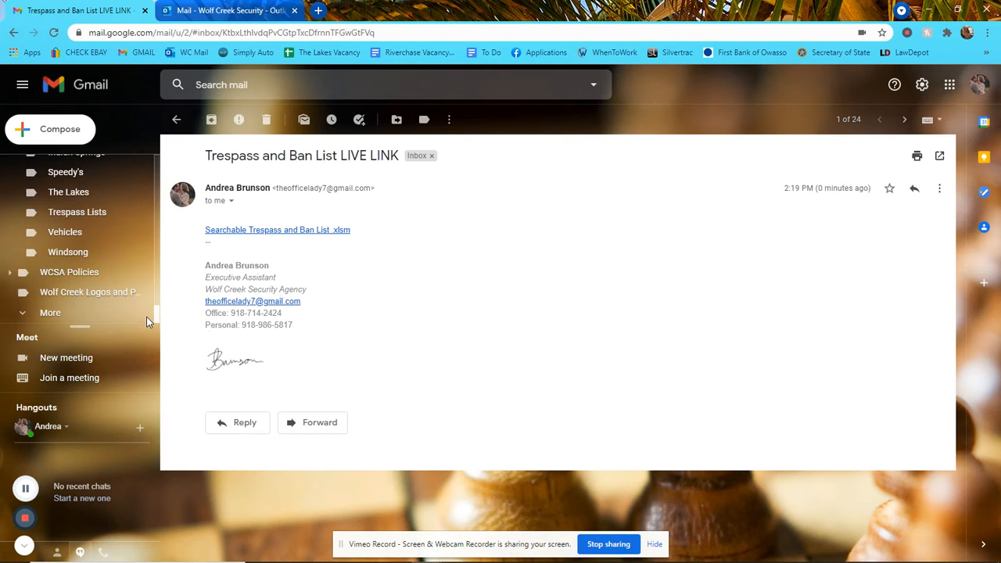
pyautogui.click(24, 315)
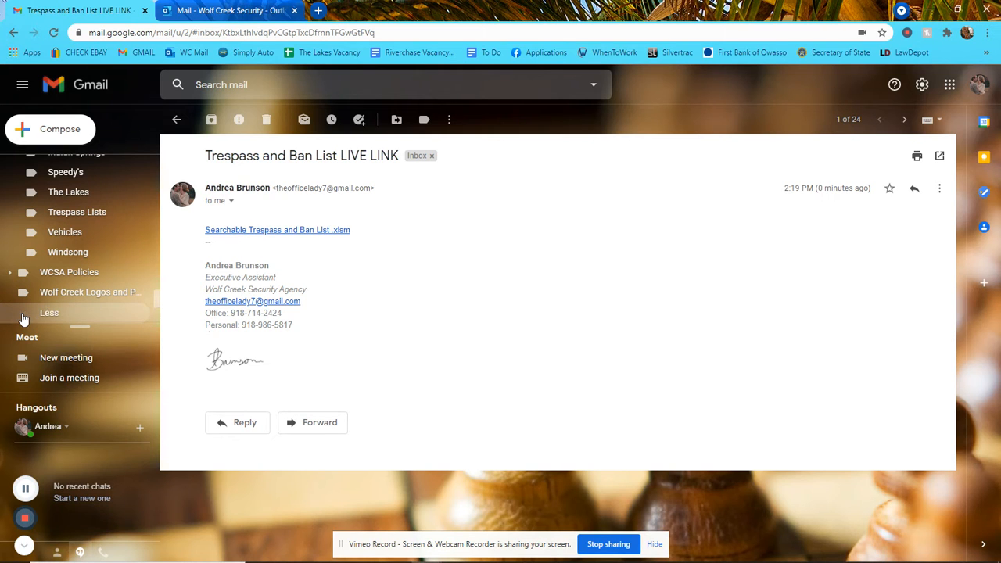
pyautogui.scroll(-3, 23, 317)
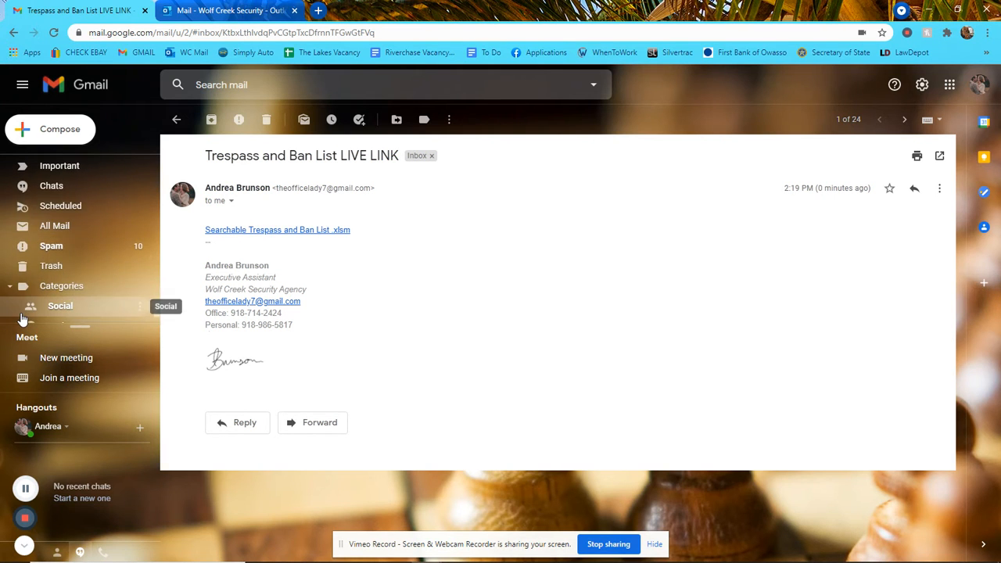
pyautogui.scroll(-1, 24, 315)
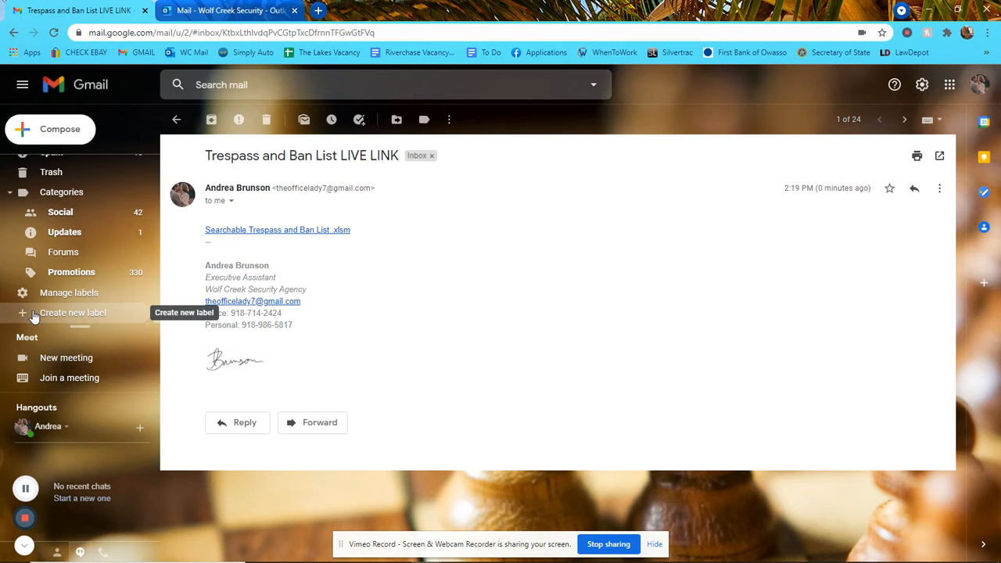
pyautogui.click(34, 315)
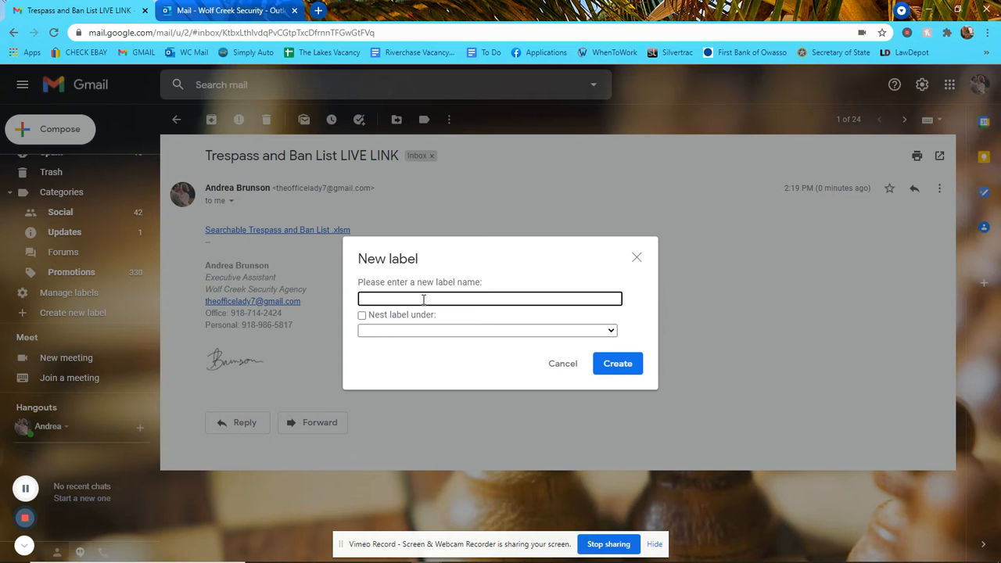
pyautogui.write('Live Links')
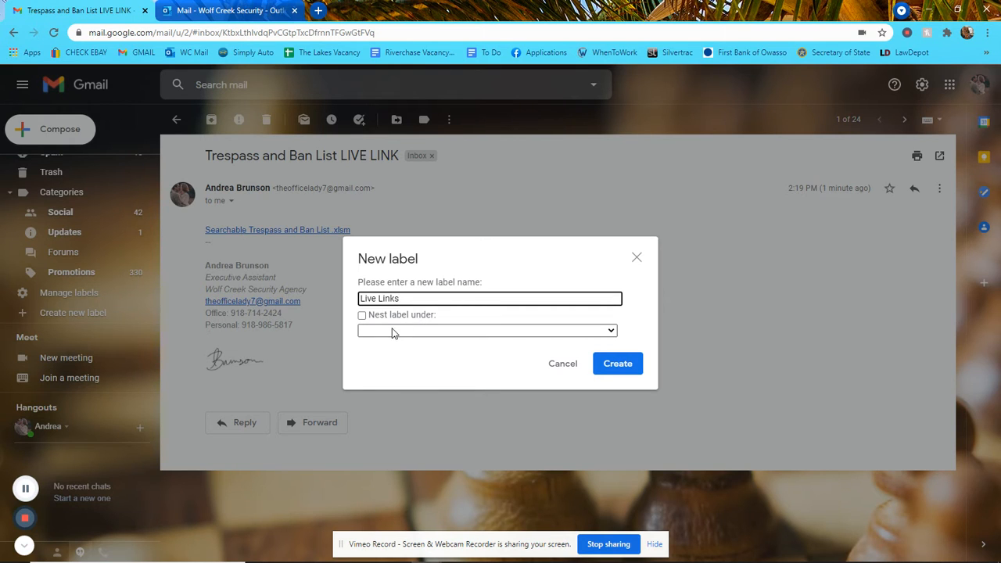
# Replace the new label's name with "Wolf Creek" and create it as a top-level label
pyautogui.moveTo(514, 295); pyautogui.dragTo(310, 298)
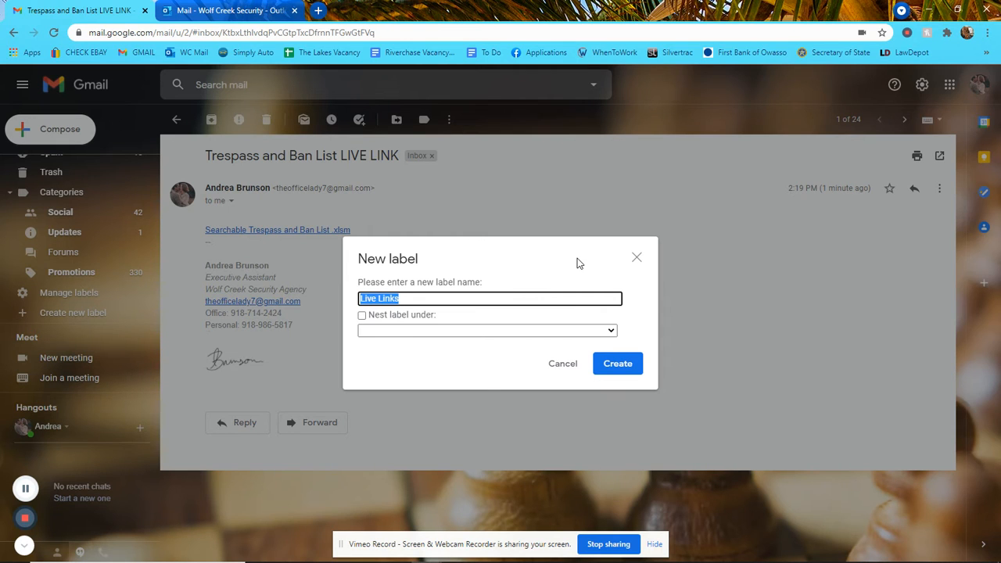
pyautogui.write('W')
pyautogui.write('CSA')
pyautogui.write('C')
pyautogui.write('olf Cree')
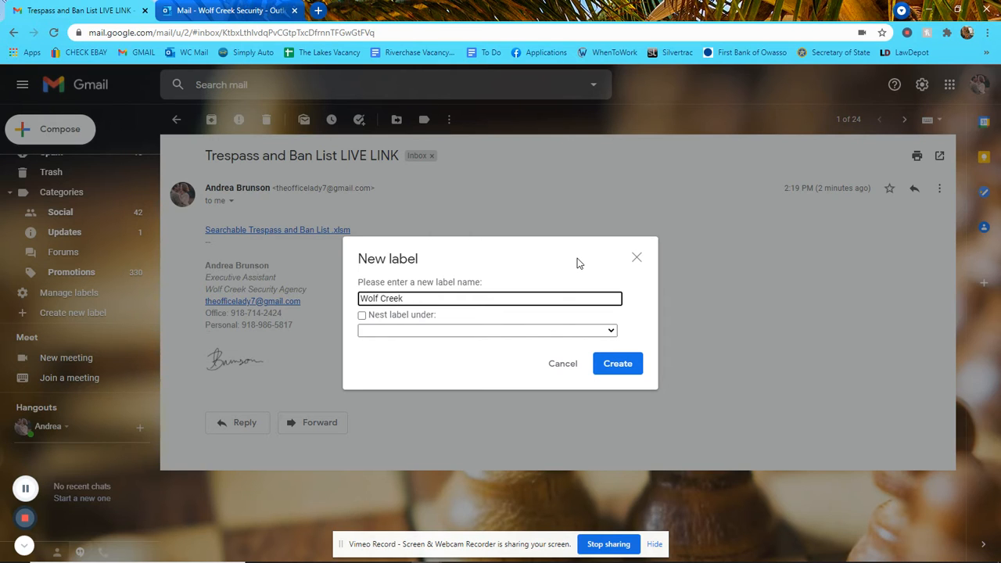
pyautogui.click(618, 364)
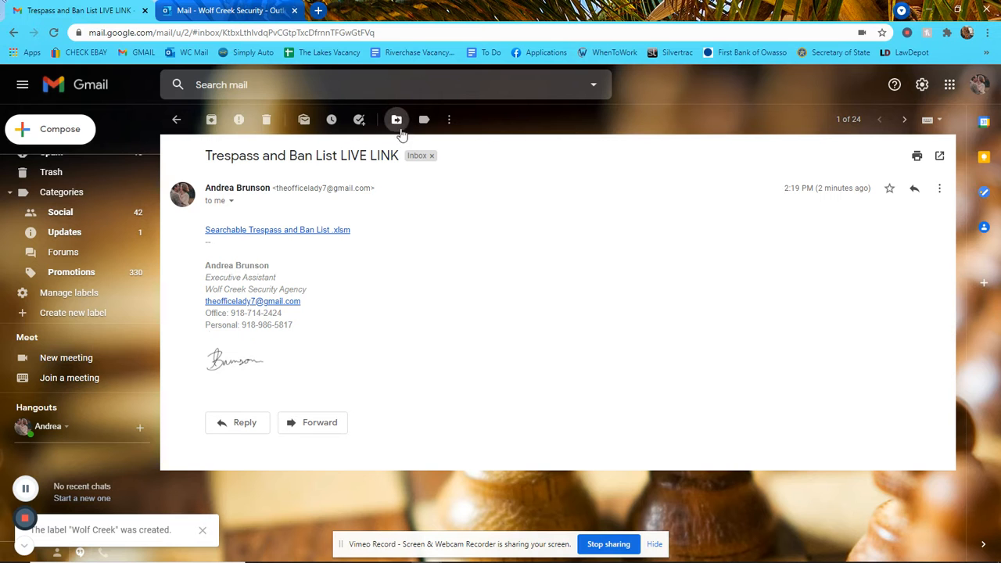
# Create another label named "LIVE LINKS" nested under the Wolf Creek label
pyautogui.click(60, 317)
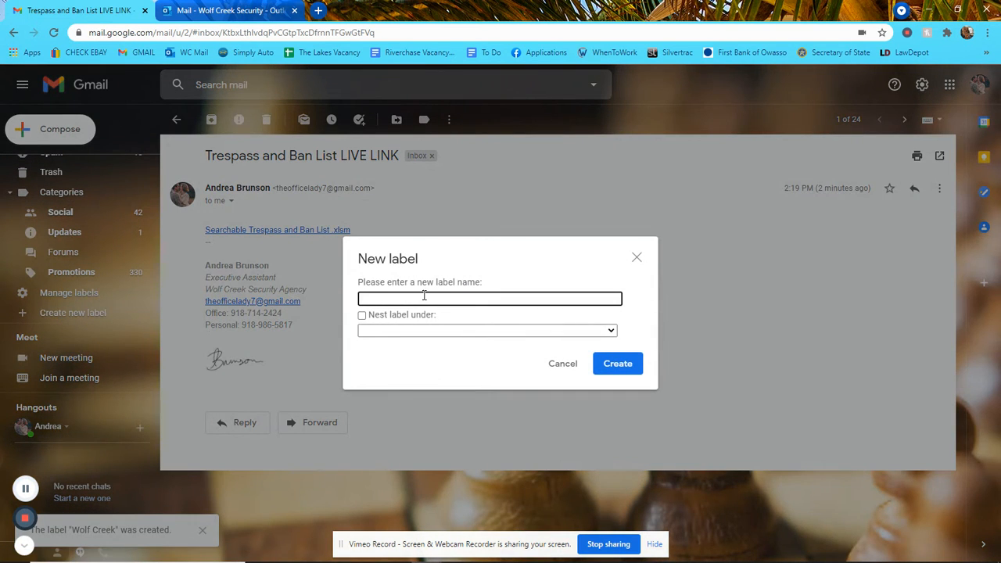
pyautogui.write('LIVE LINKS')
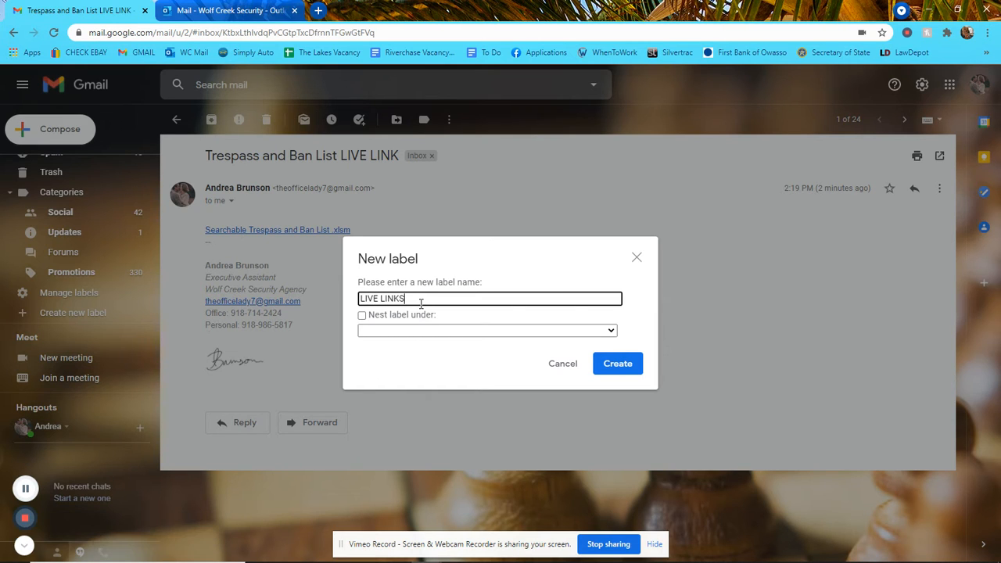
pyautogui.click(380, 333)
pyautogui.press('w')
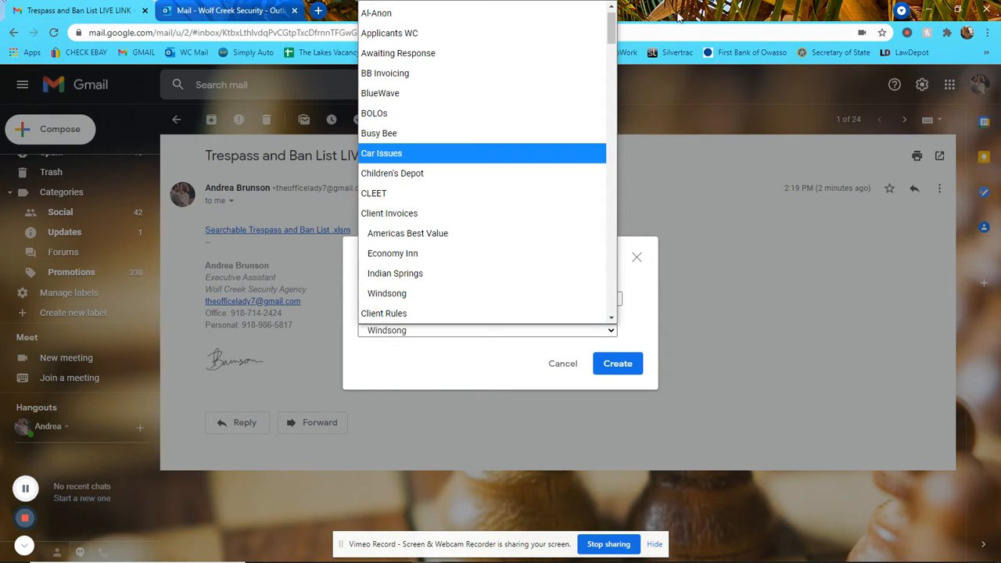
pyautogui.moveTo(611, 32); pyautogui.dragTo(615, 311)
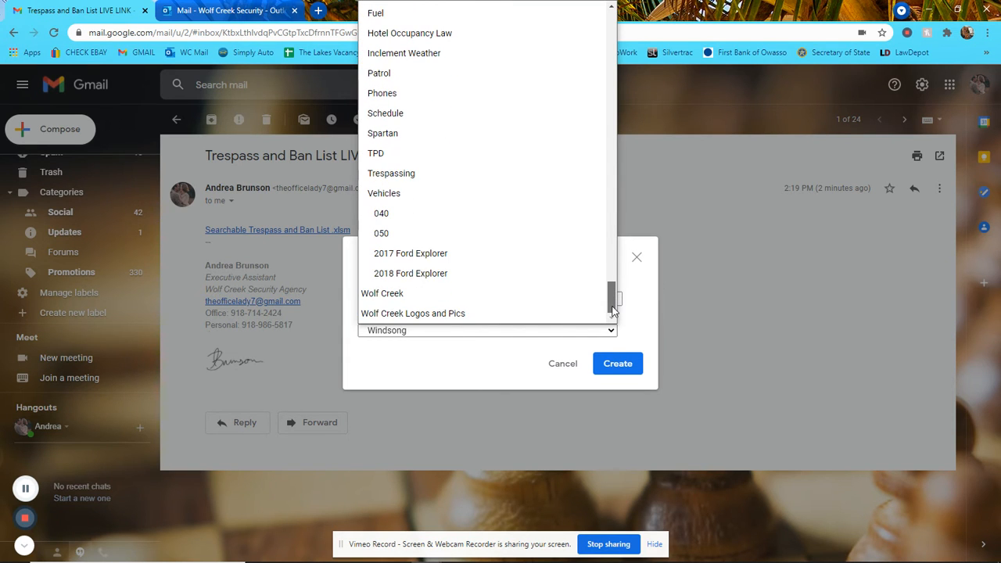
pyautogui.click(416, 293)
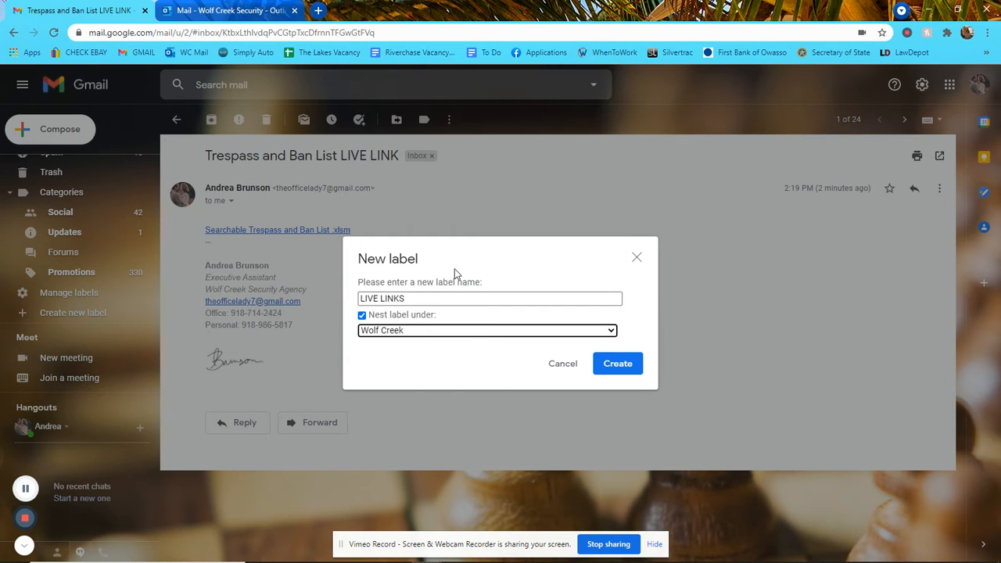
pyautogui.click(614, 373)
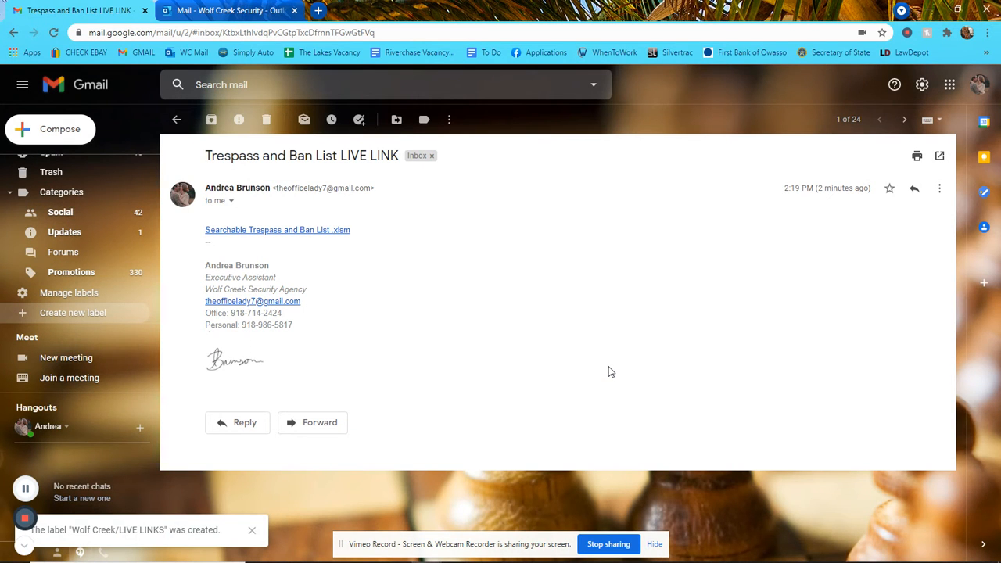
# Move the open "Trespass and Ban List LIVE LINK" email to the Wolf Creek/LIVE LINKS label
pyautogui.click(396, 121)
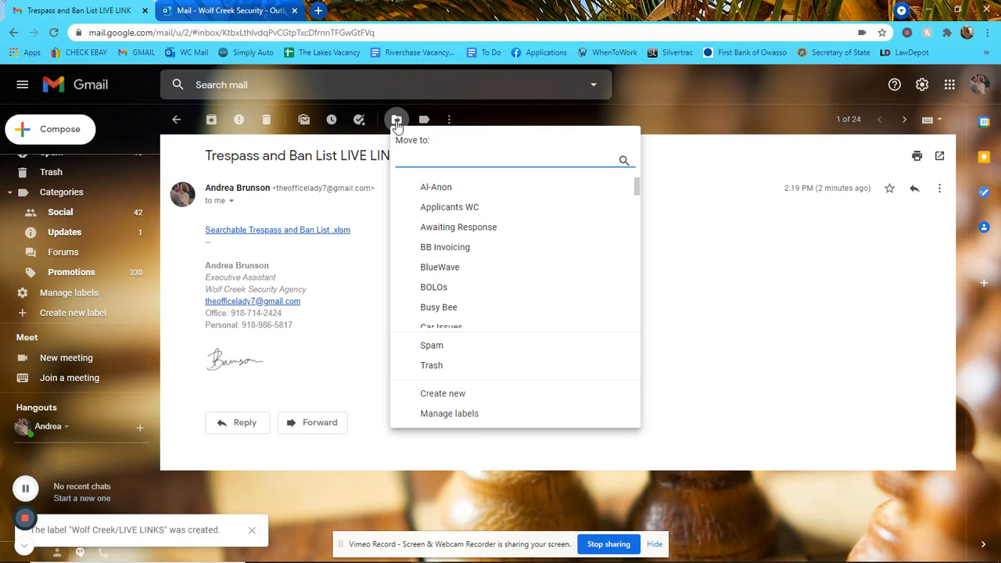
pyautogui.write('live')
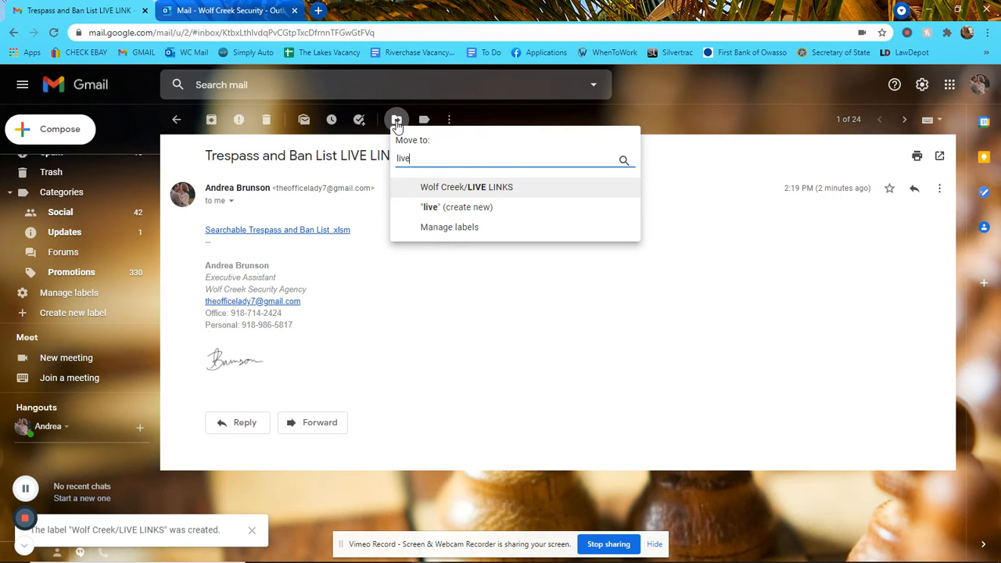
pyautogui.click(450, 191)
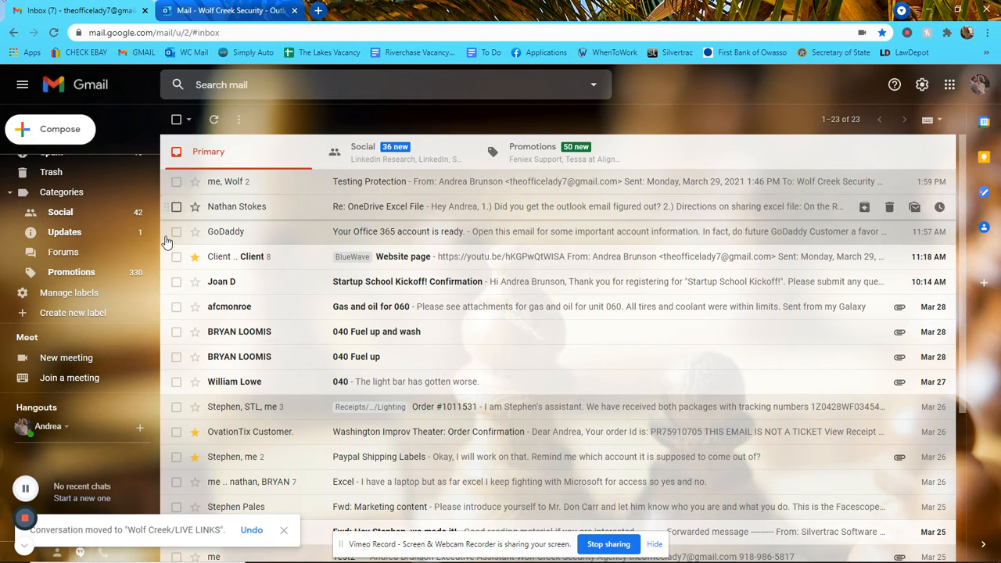
# Open the "Trespass and Ban List LIVE LINK" email from the LIVE LINKS label under Wolf Creek
pyautogui.moveTo(156, 315); pyautogui.dragTo(157, 303)
pyautogui.click(147, 280)
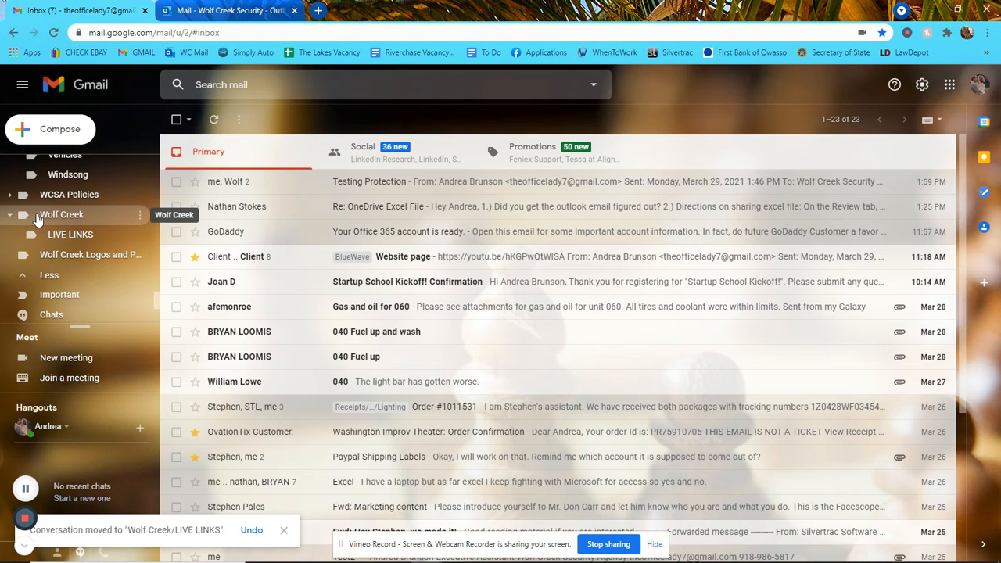
pyautogui.click(33, 252)
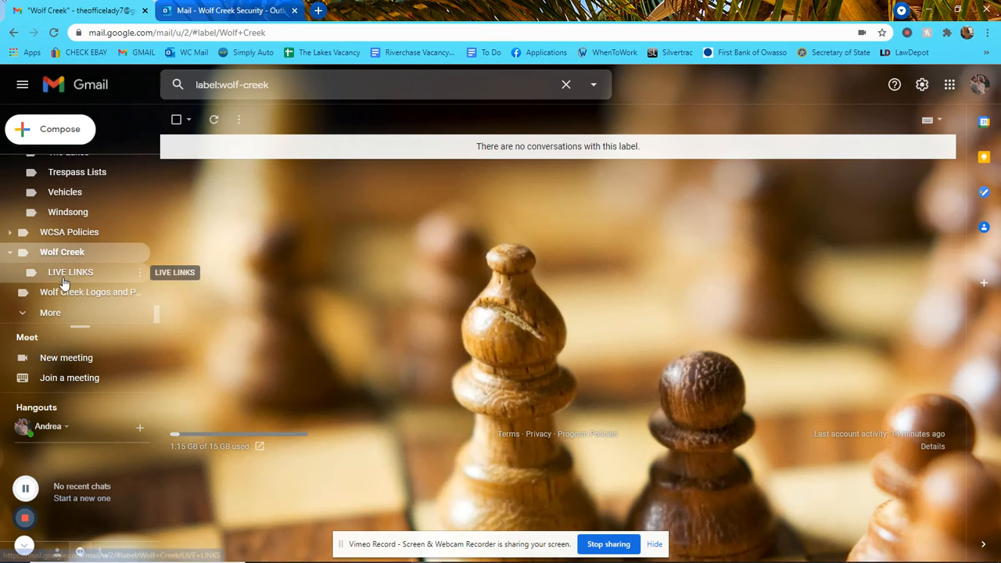
pyautogui.click(52, 275)
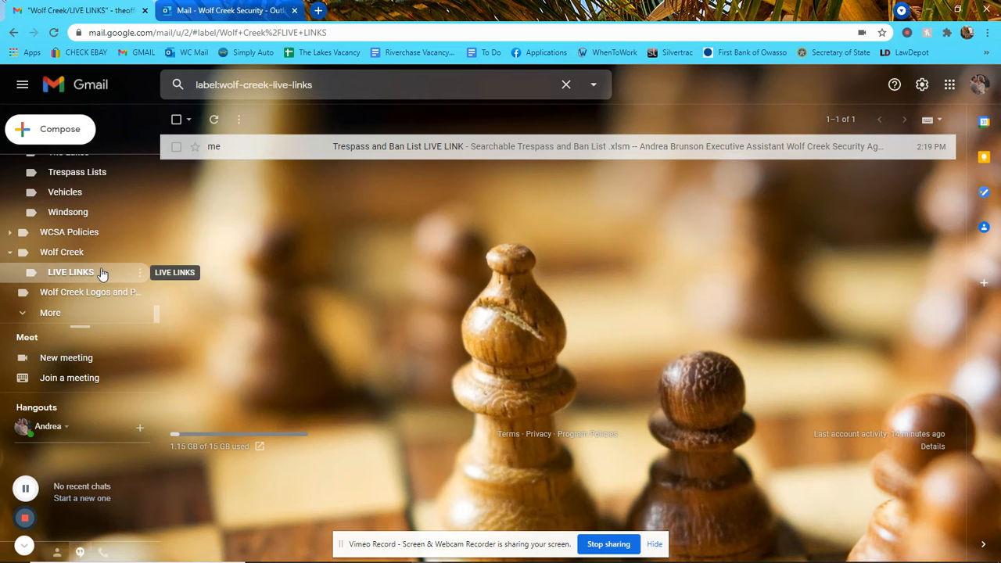
pyautogui.click(523, 159)
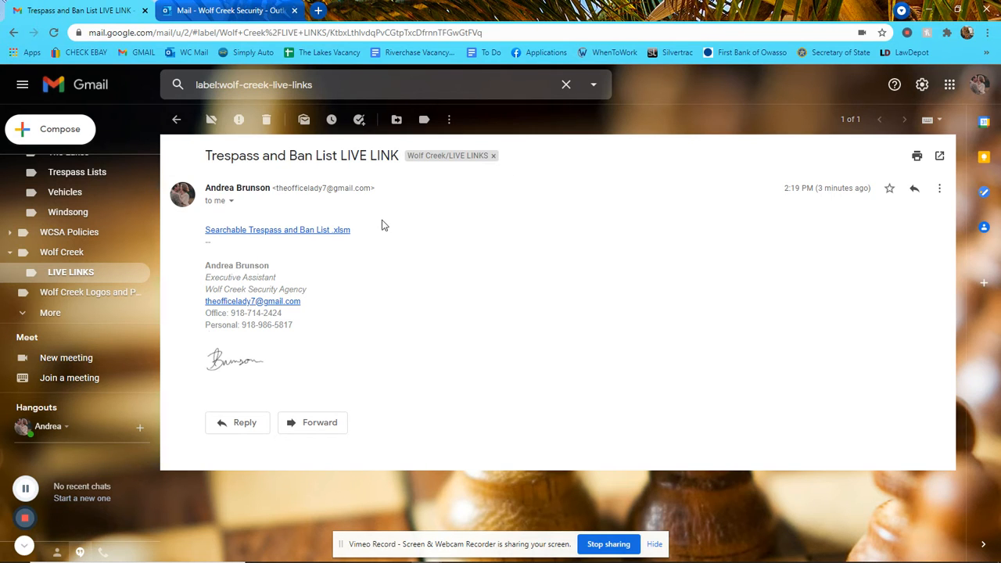
# Open the email's linked "Searchable Trespass and Ban List .xlsm" workbook and switch it to the desktop Excel app
pyautogui.click(331, 231)
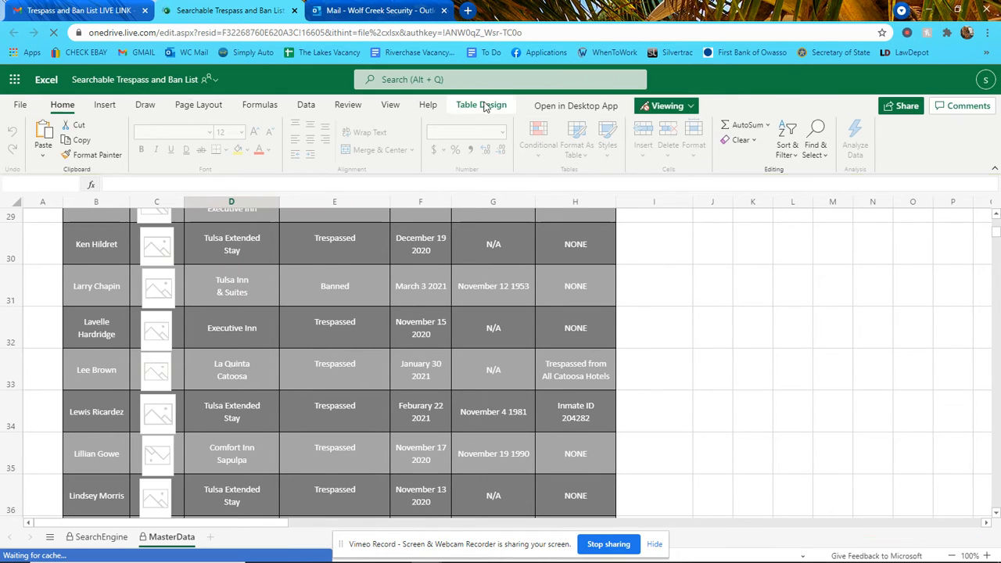
pyautogui.click(567, 108)
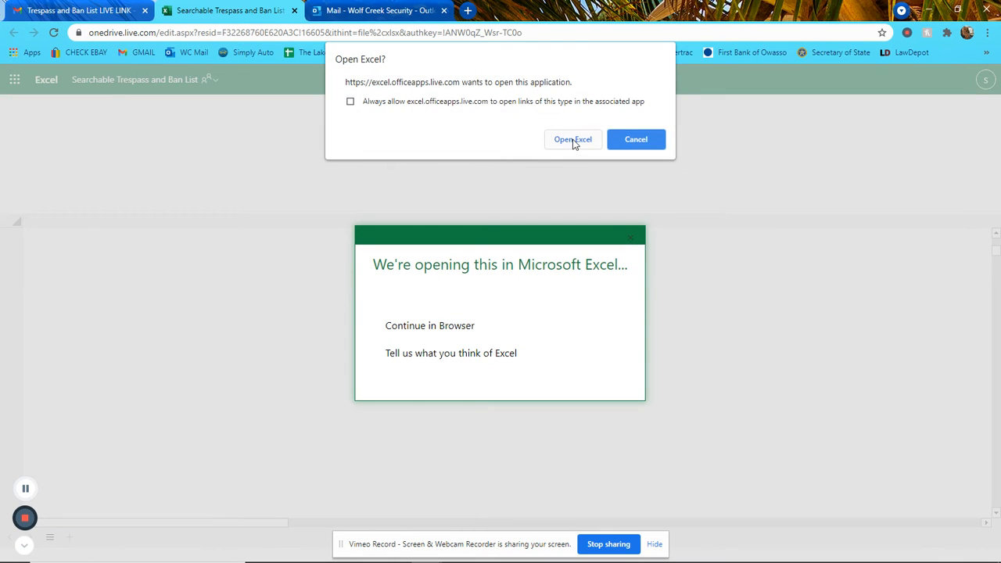
pyautogui.click(572, 141)
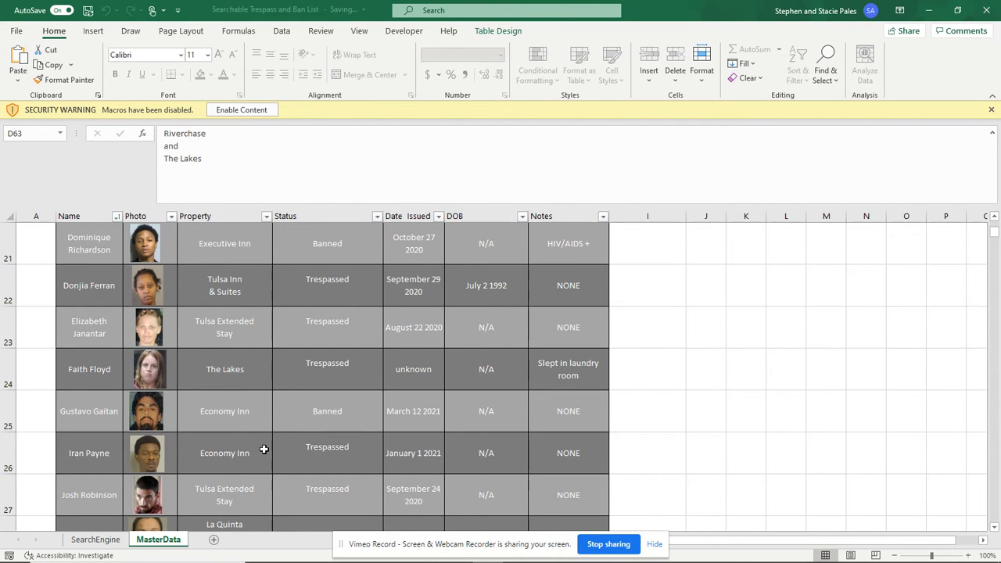
# Examine the beginning of the MasterData table and the search form on the SearchEngine sheet
pyautogui.scroll(1, 145, 514)
pyautogui.scroll(6, 145, 514)
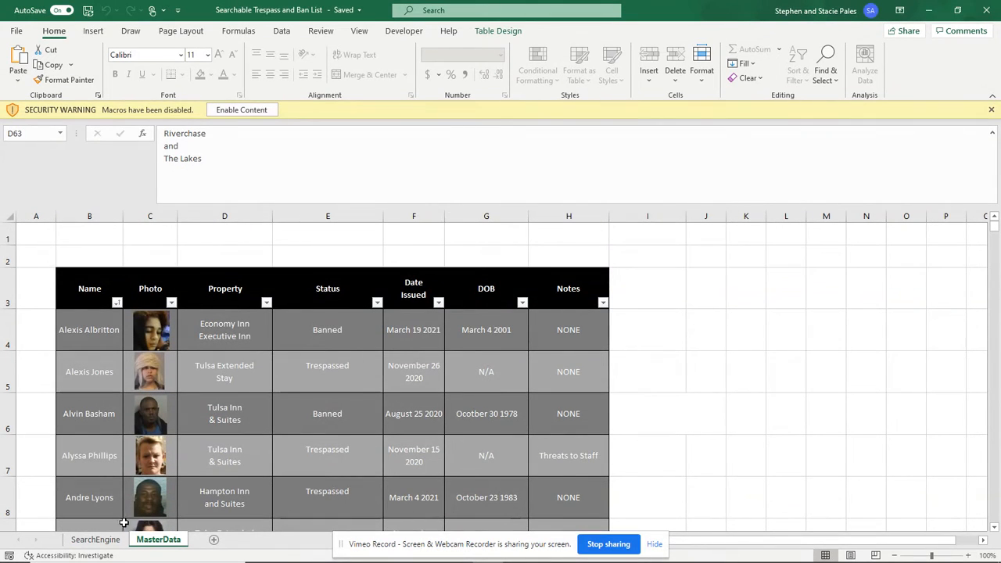
pyautogui.click(95, 540)
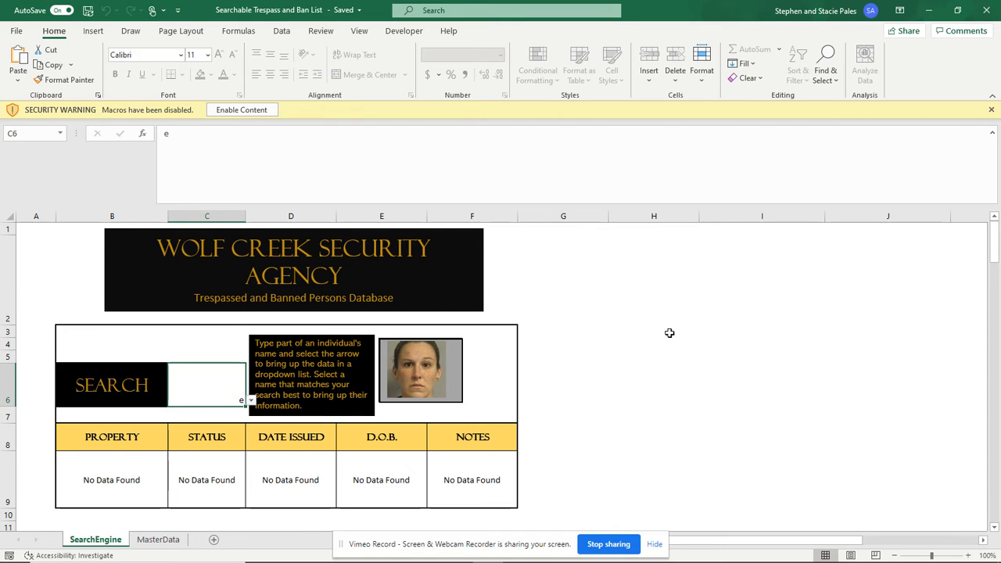
pyautogui.click(158, 540)
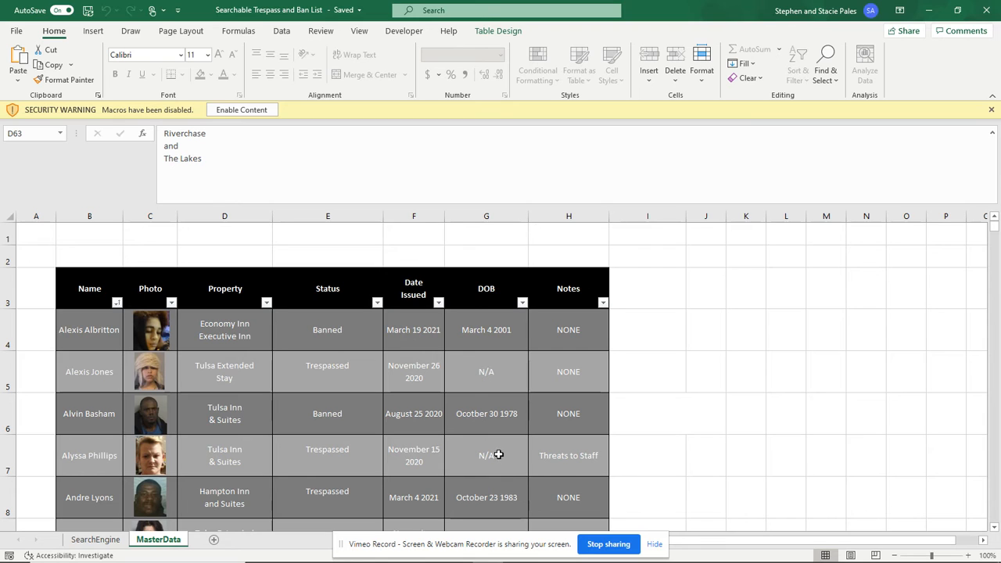
pyautogui.click(96, 540)
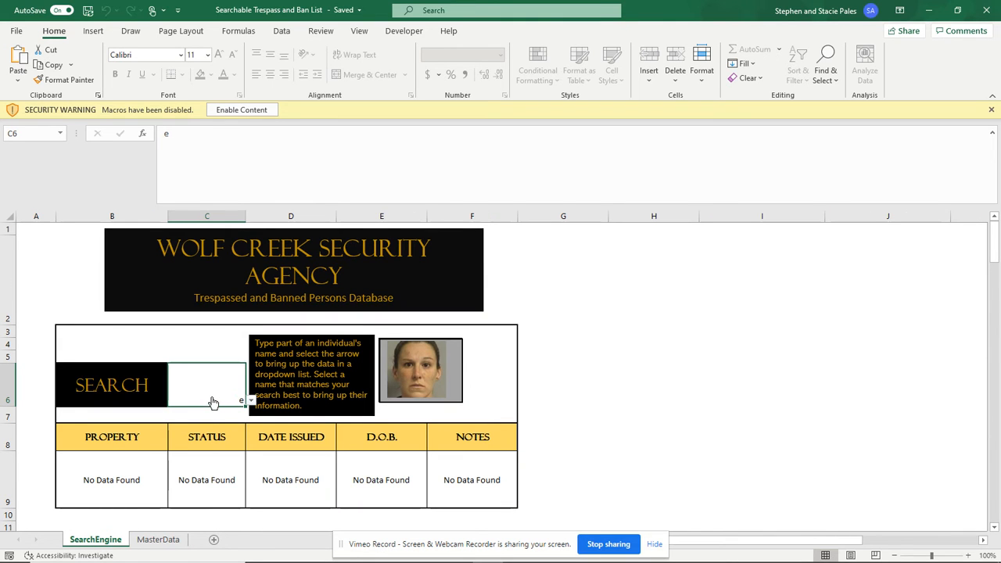
# Look up a person's record by choosing the third listed name in search cell C6 of the SearchEngine sheet
pyautogui.hotkey('alt', 'Down')
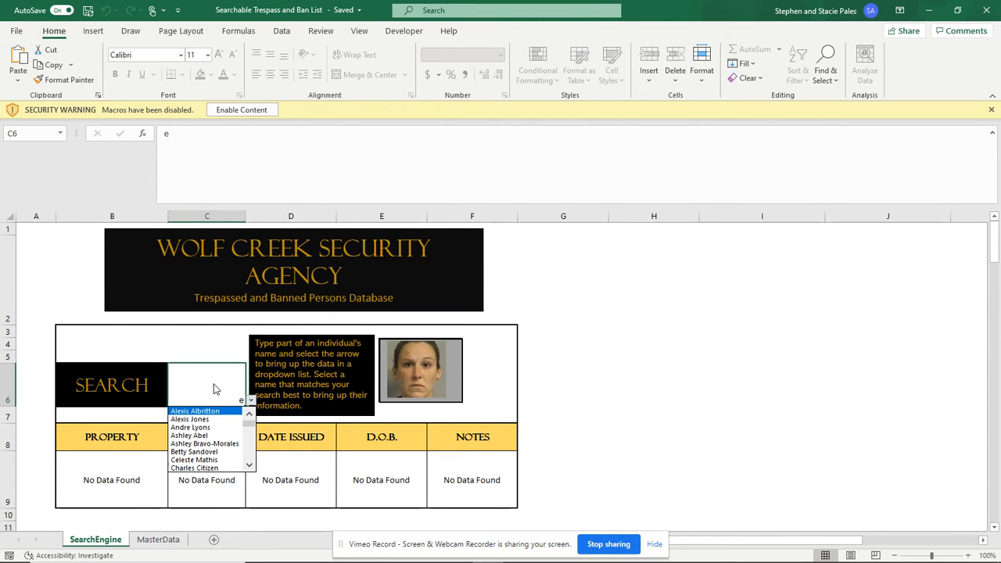
pyautogui.click(201, 394)
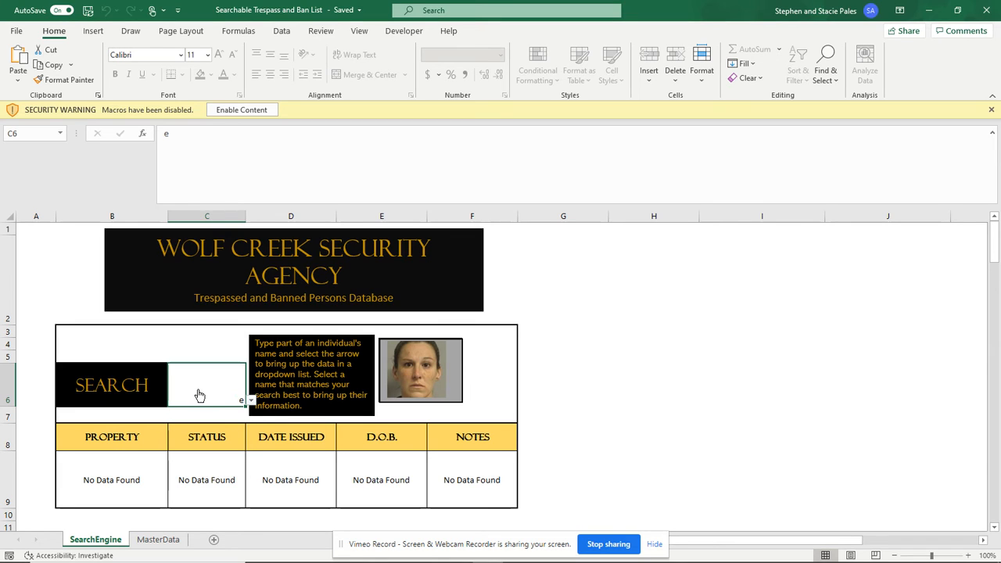
pyautogui.click(206, 396)
pyautogui.click(200, 428)
pyautogui.click(249, 398)
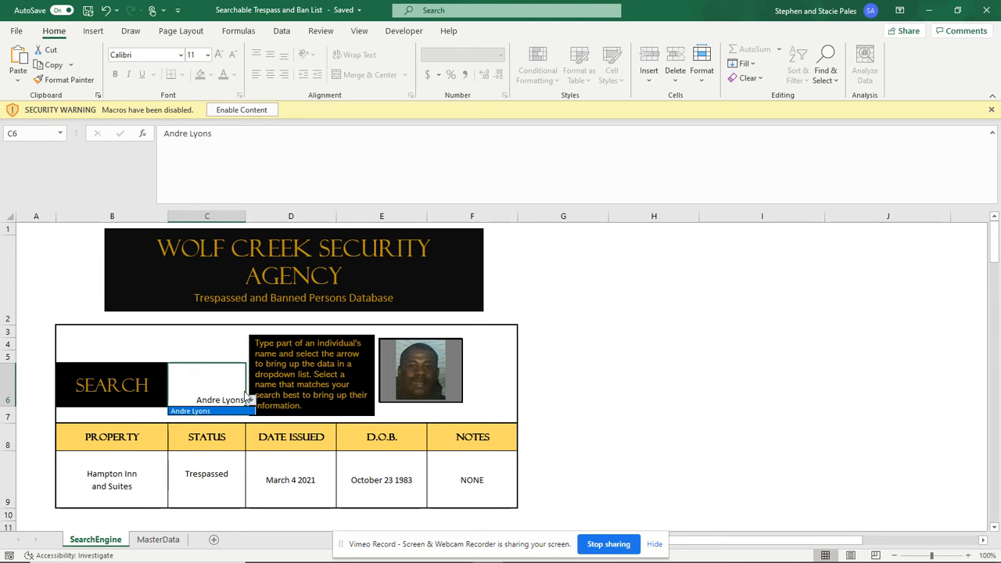
pyautogui.click(203, 398)
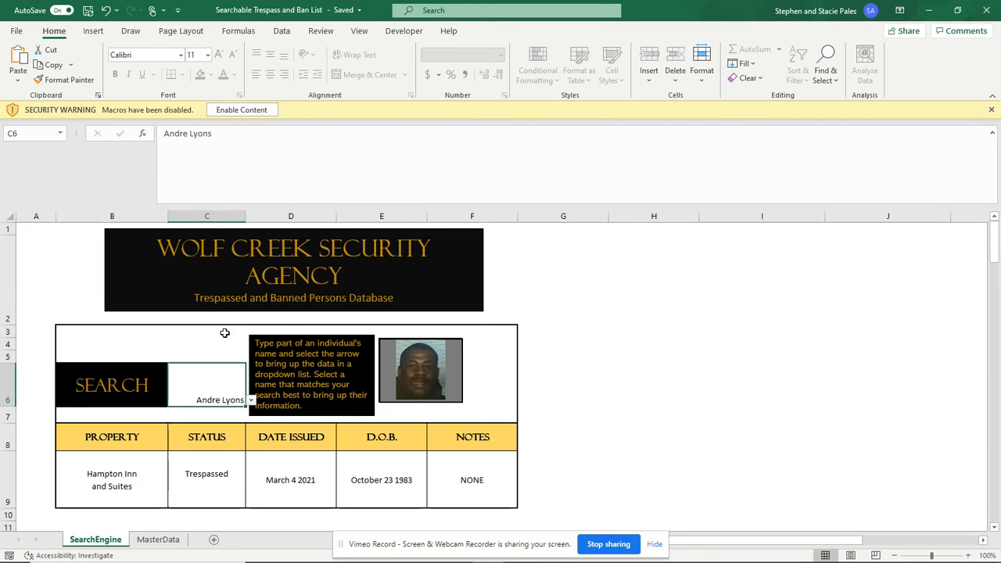
# Search for a partial first name in cell C6 of the SearchEngine sheet and choose the matching full name to show that person's record
pyautogui.click(197, 384)
pyautogui.write('kend')
pyautogui.press('BackSpace')
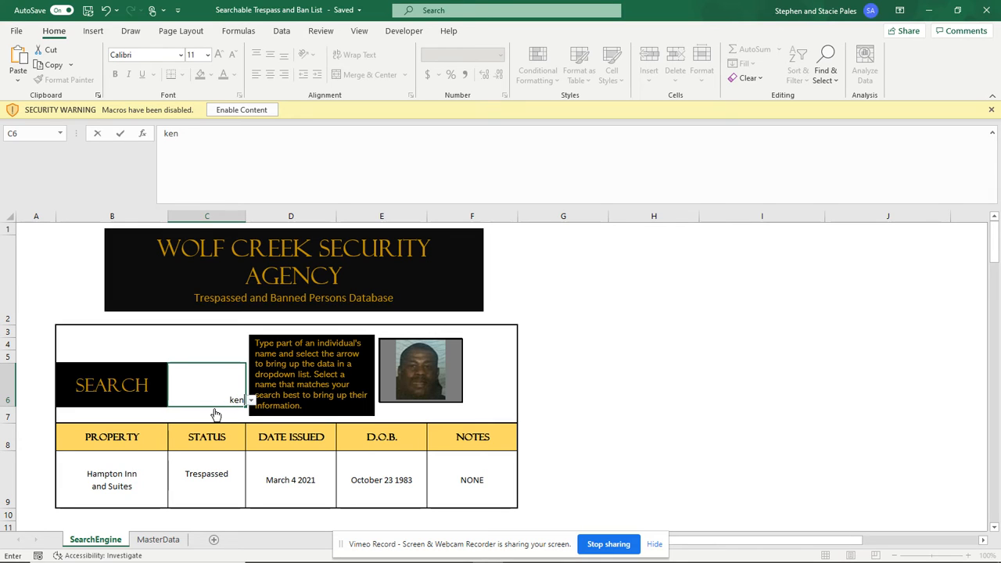
pyautogui.press('Return')
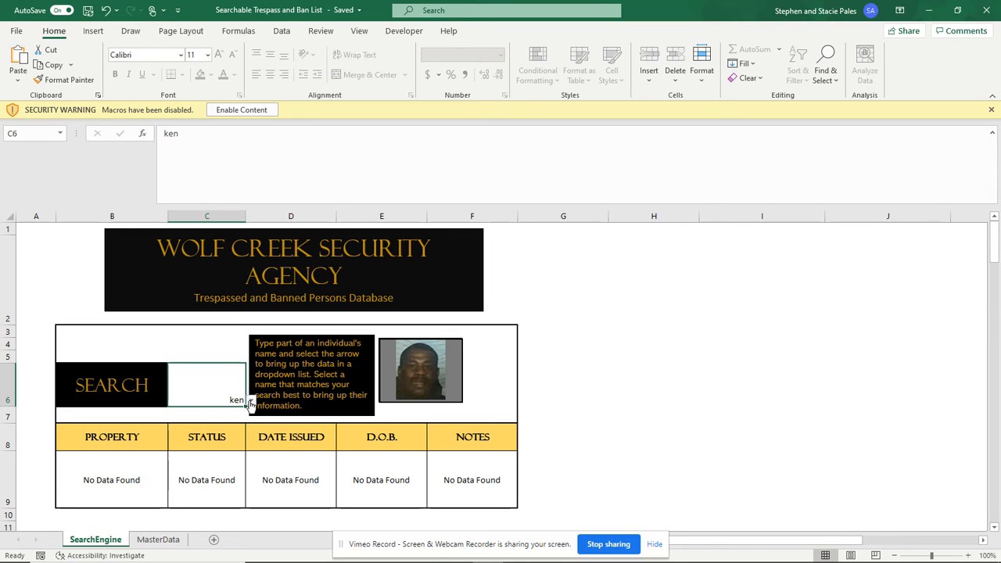
pyautogui.click(250, 400)
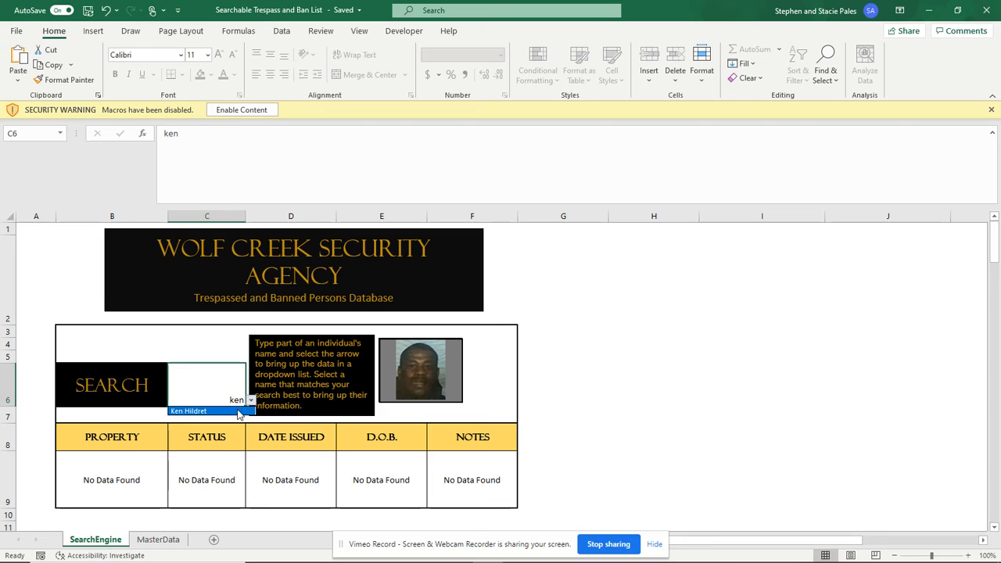
pyautogui.click(238, 411)
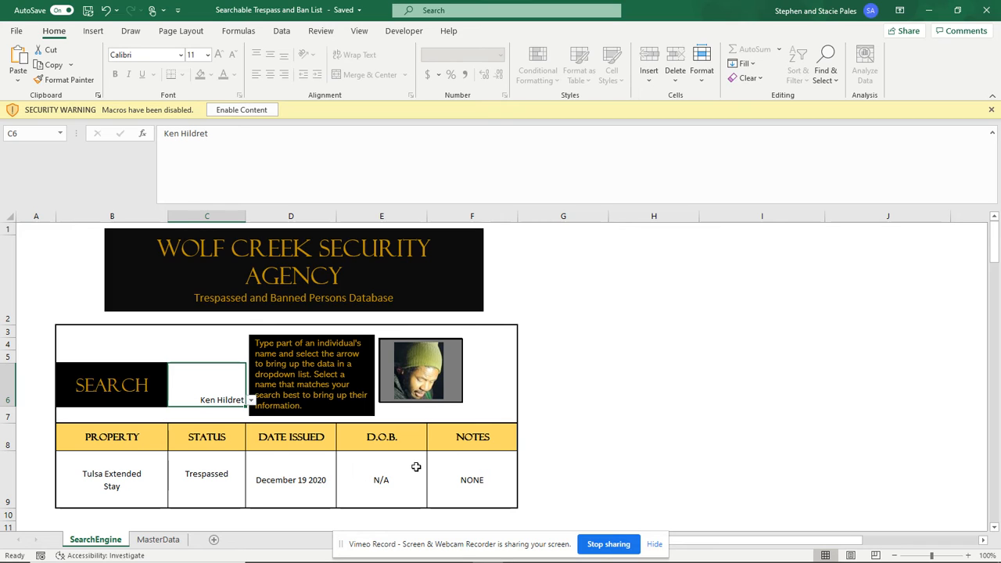
pyautogui.click(211, 393)
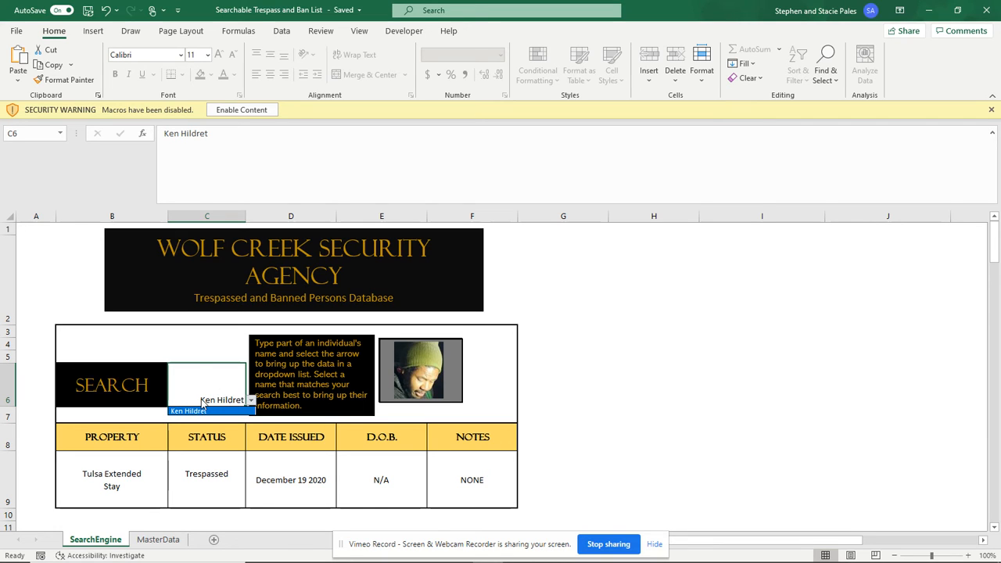
pyautogui.click(204, 379)
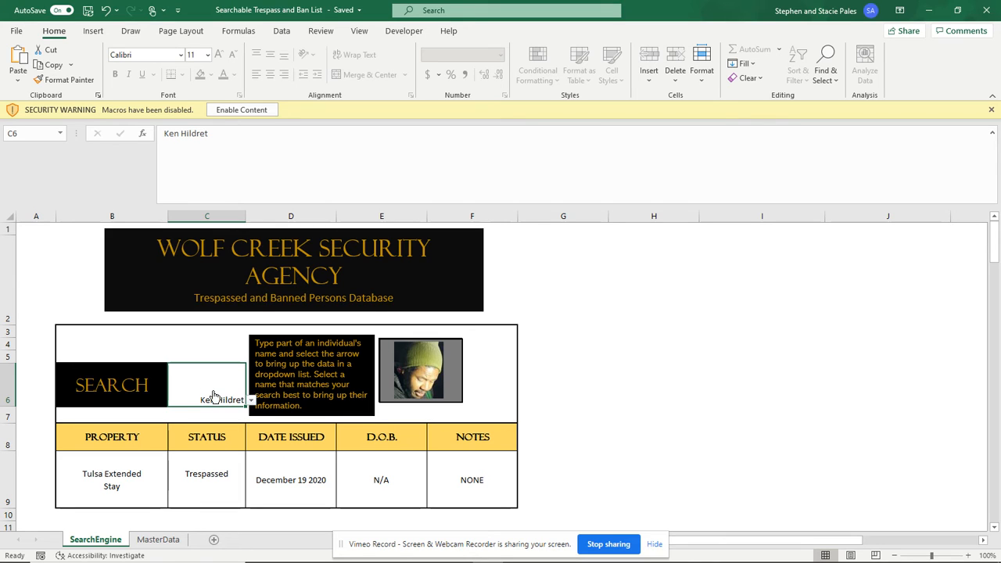
pyautogui.click(217, 398)
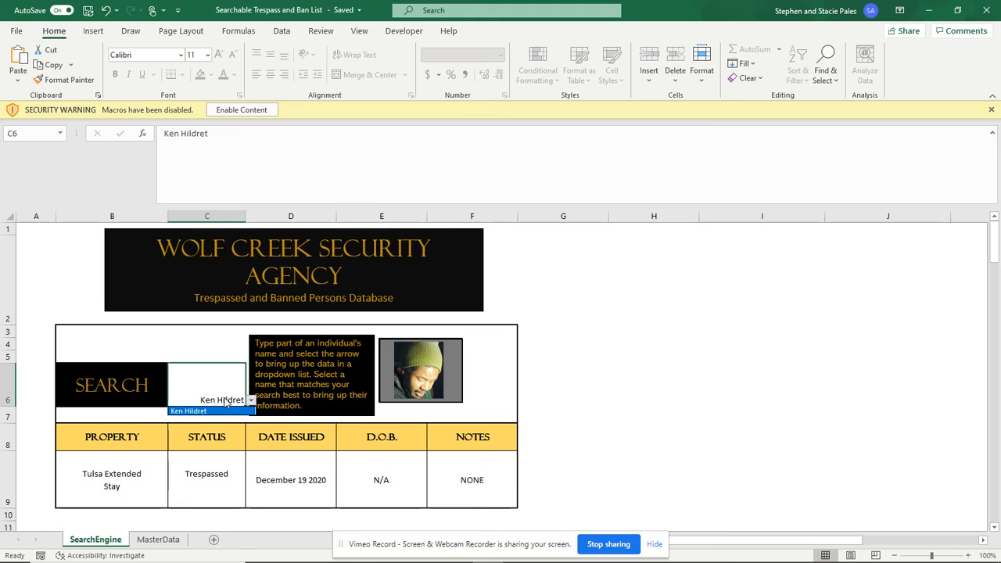
pyautogui.click(226, 402)
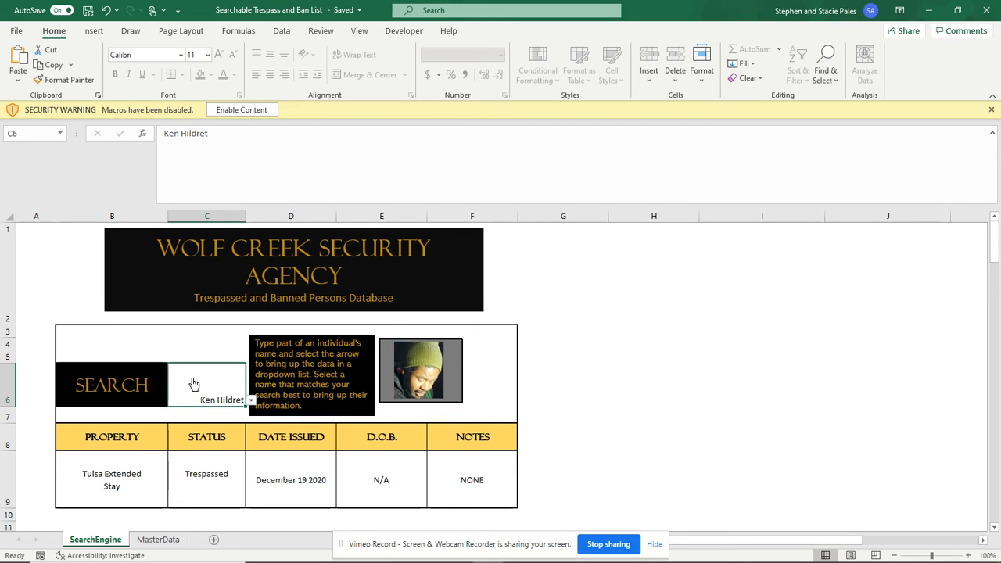
# Search for a surname in cell C6 and choose the "Not Found" entry from its suggestions
pyautogui.write('pales')
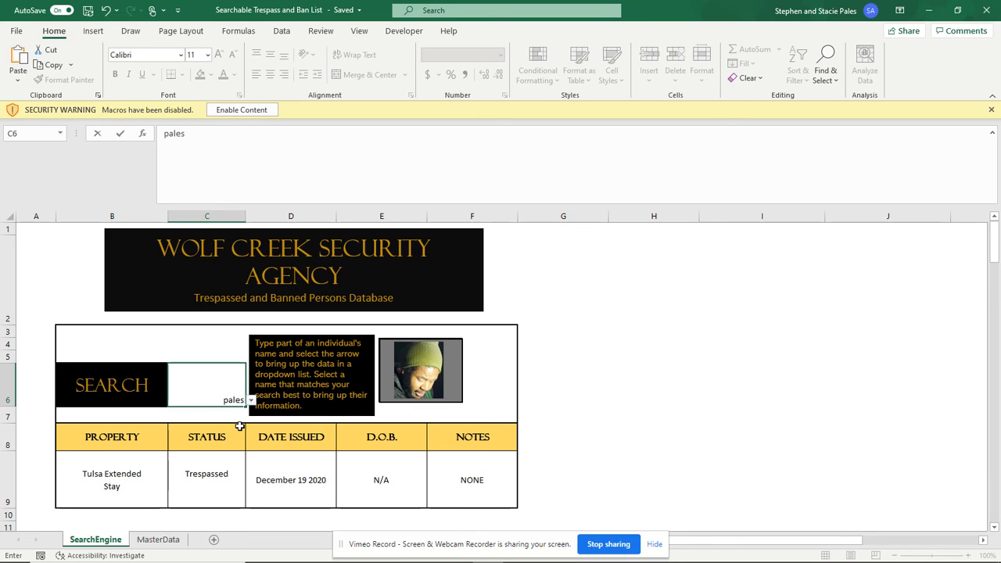
pyautogui.click(214, 326)
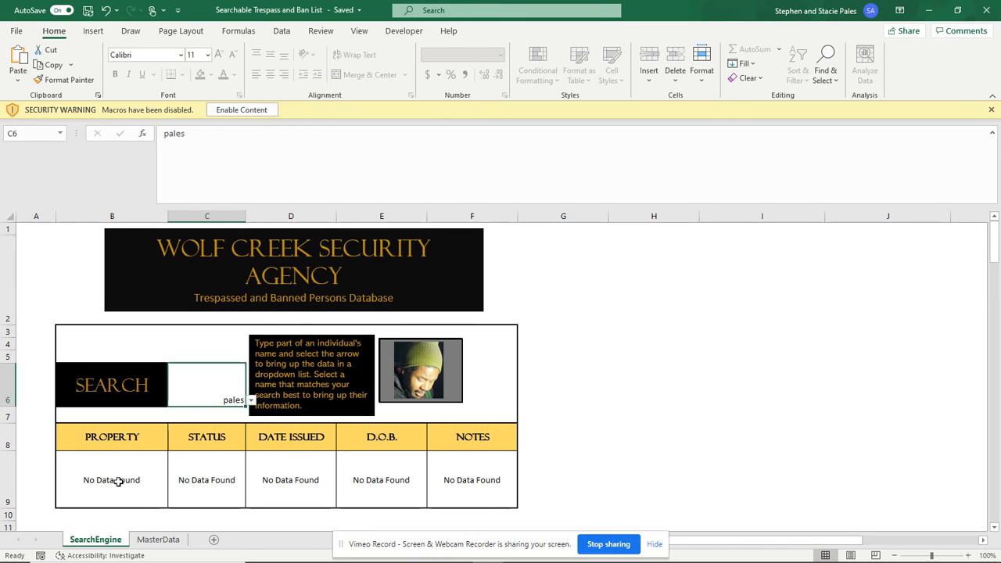
pyautogui.click(249, 401)
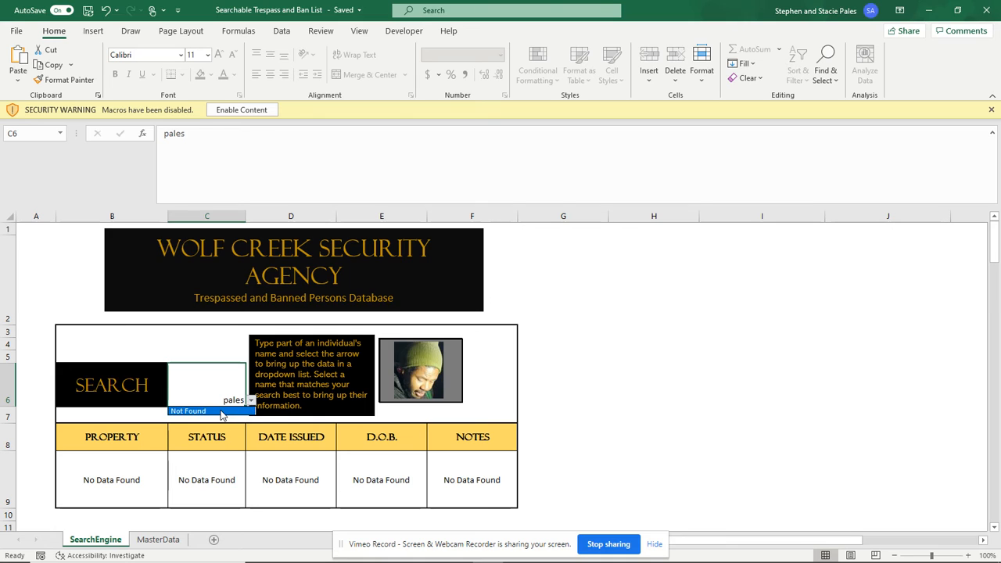
pyautogui.click(219, 410)
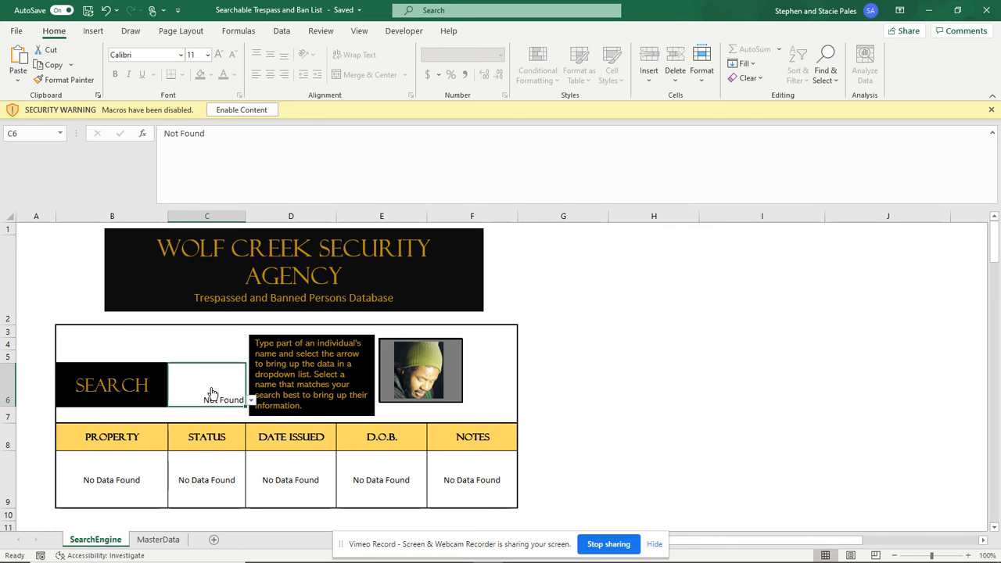
# Search for the name fragment "kar" in cell C6 and choose the matching full name to show that person's record
pyautogui.hotkey('alt', 'Down')
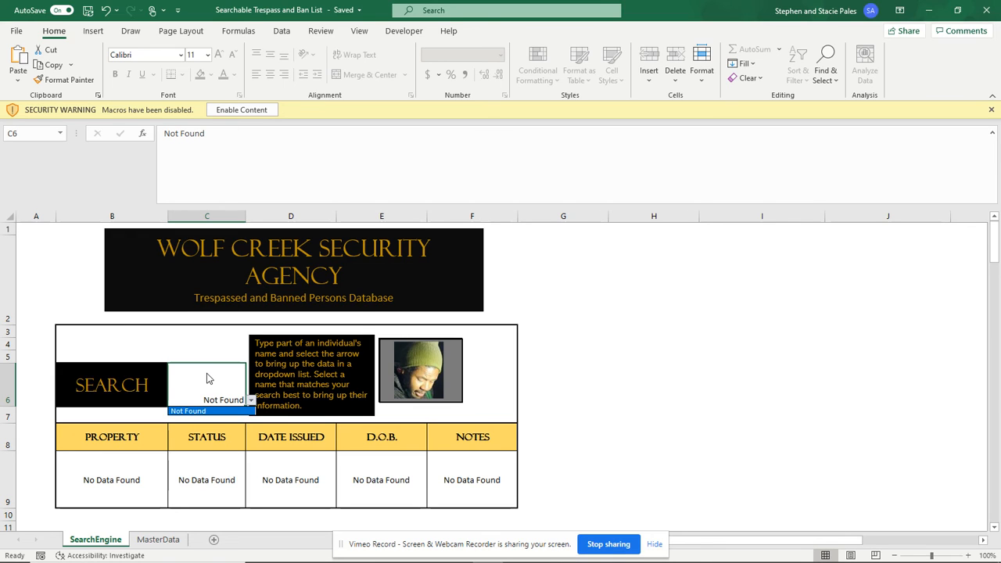
pyautogui.click(206, 379)
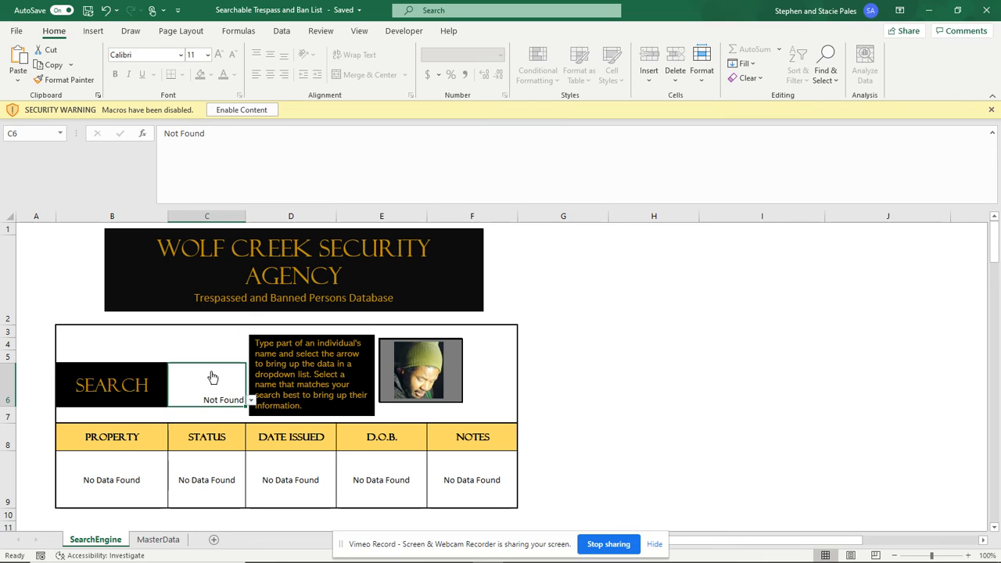
pyautogui.write('kar')
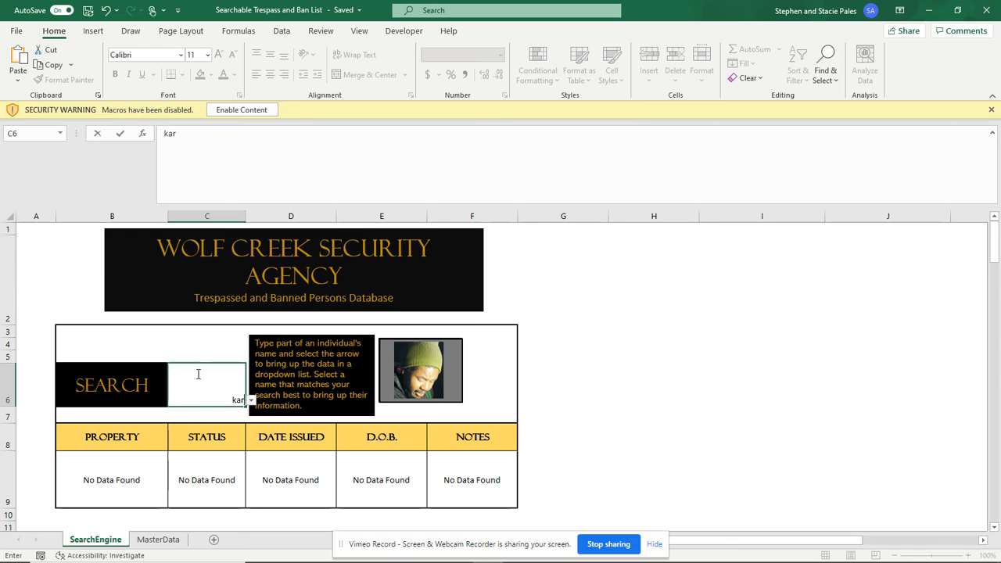
pyautogui.press('Escape')
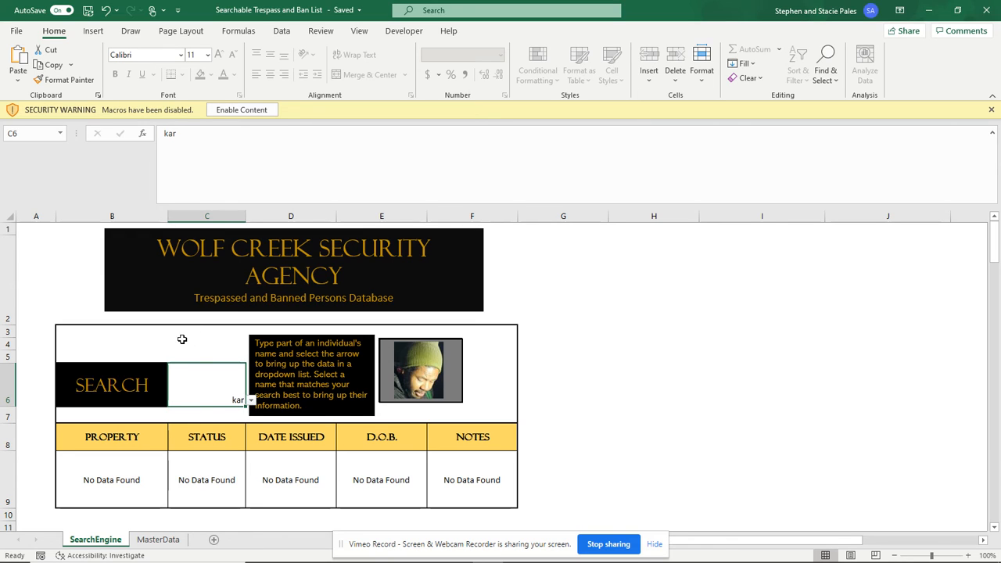
pyautogui.click(251, 401)
pyautogui.click(220, 410)
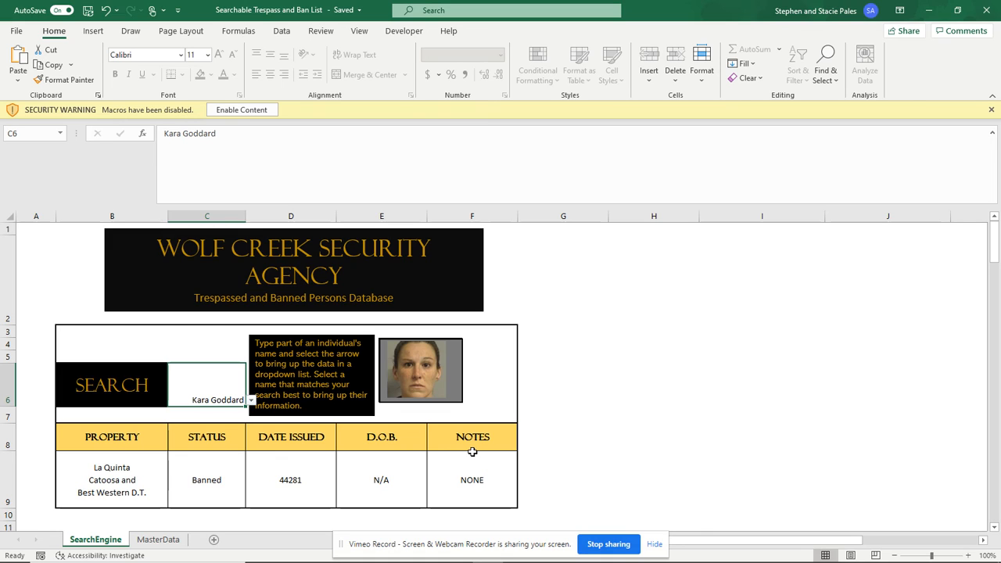
# Look through the MasterData table from its first entries down to the empty rows, and return to the SearchEngine sheet
pyautogui.click(158, 540)
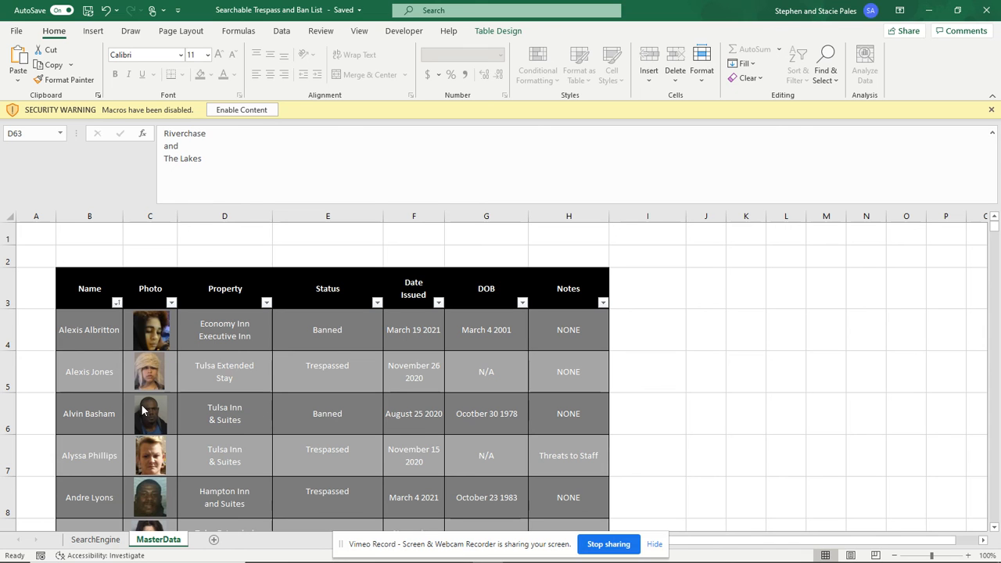
pyautogui.scroll(-9, 120, 345)
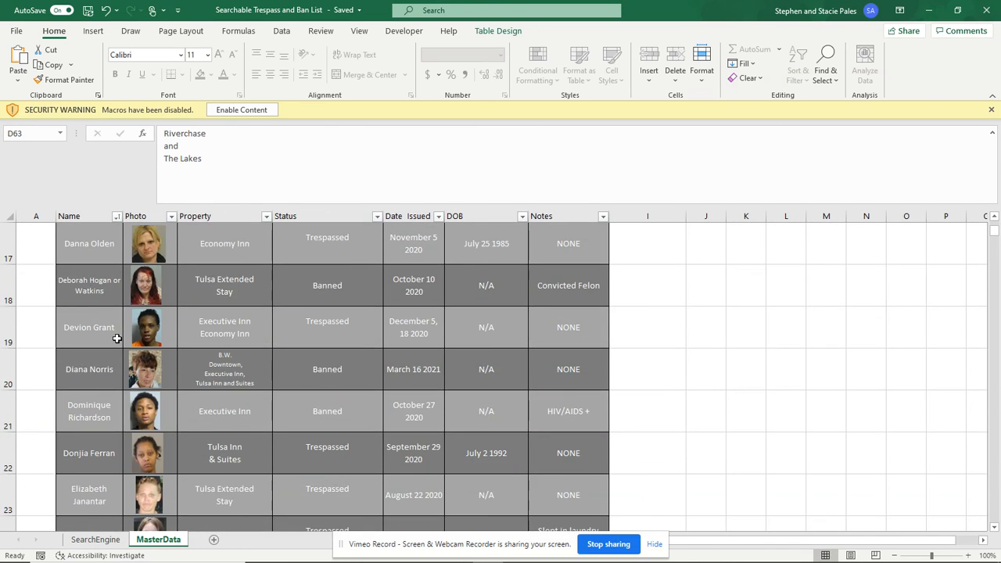
pyautogui.scroll(-13, 116, 338)
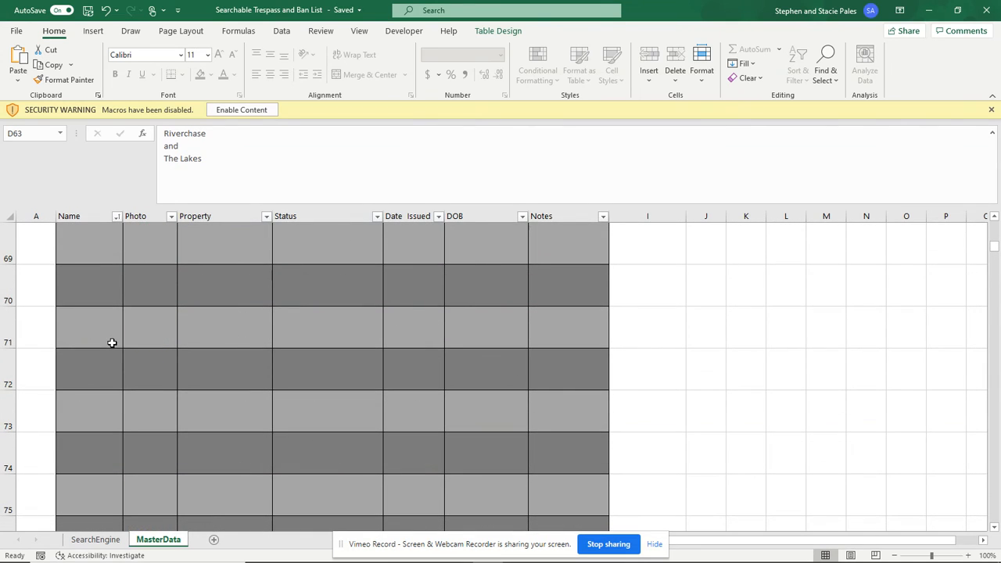
pyautogui.scroll(20, 279, 364)
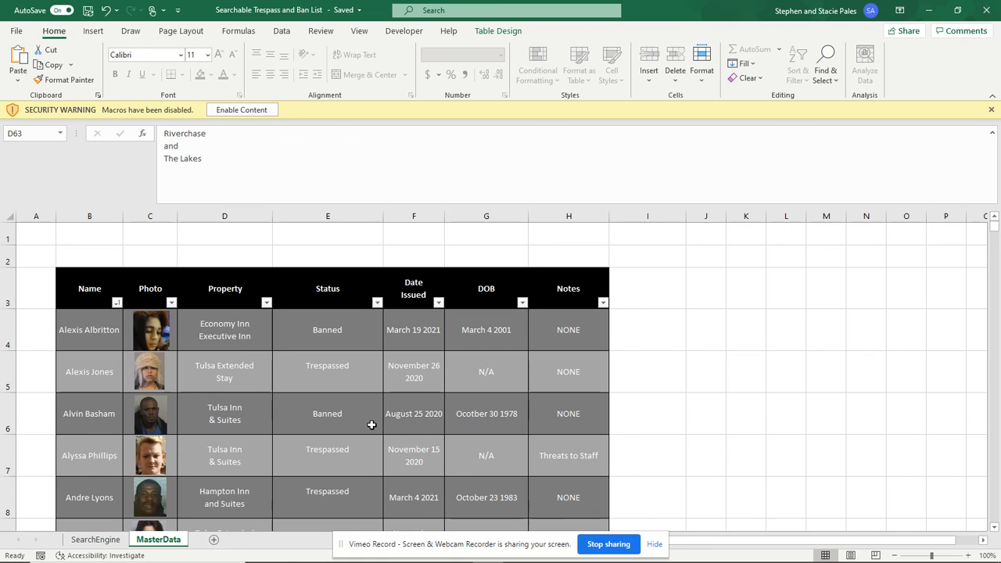
pyautogui.click(109, 539)
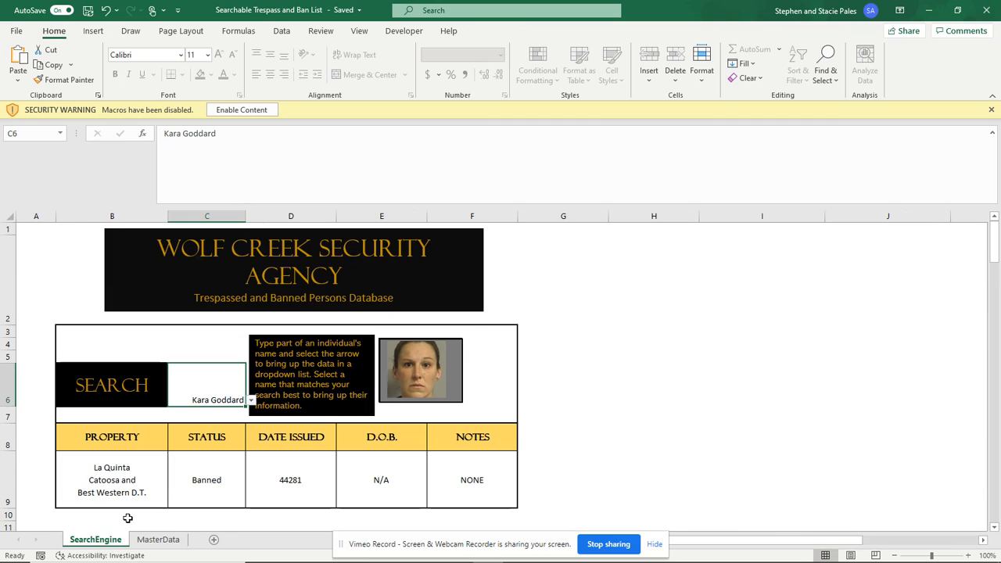